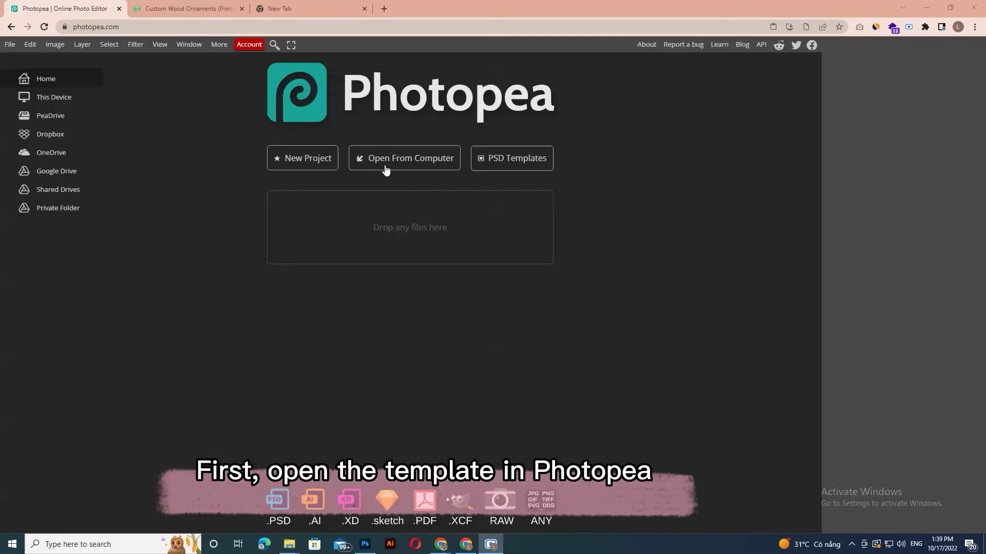
Open the ORW1 Printed Wood Ornament PSD template from the computer.
left_click(390, 160)
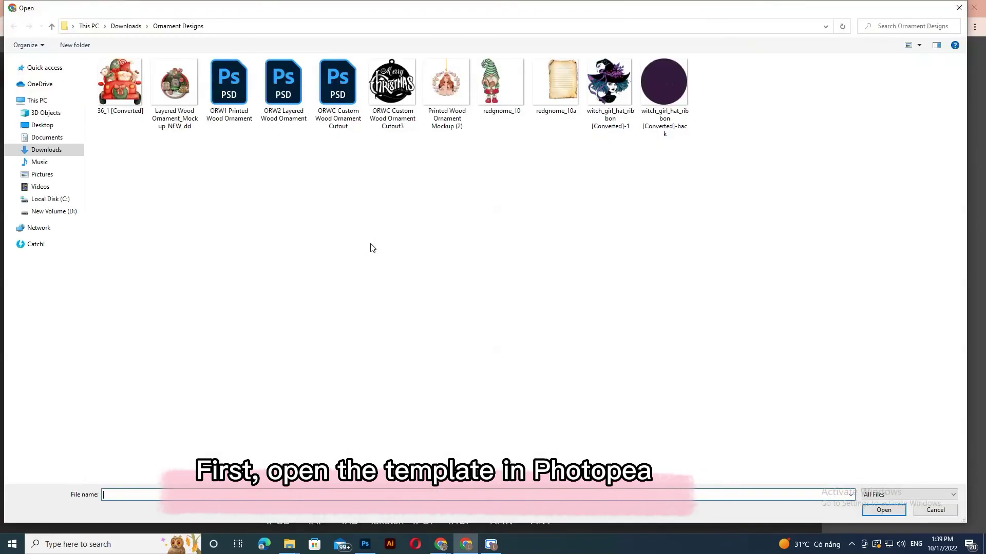
double_click(234, 97)
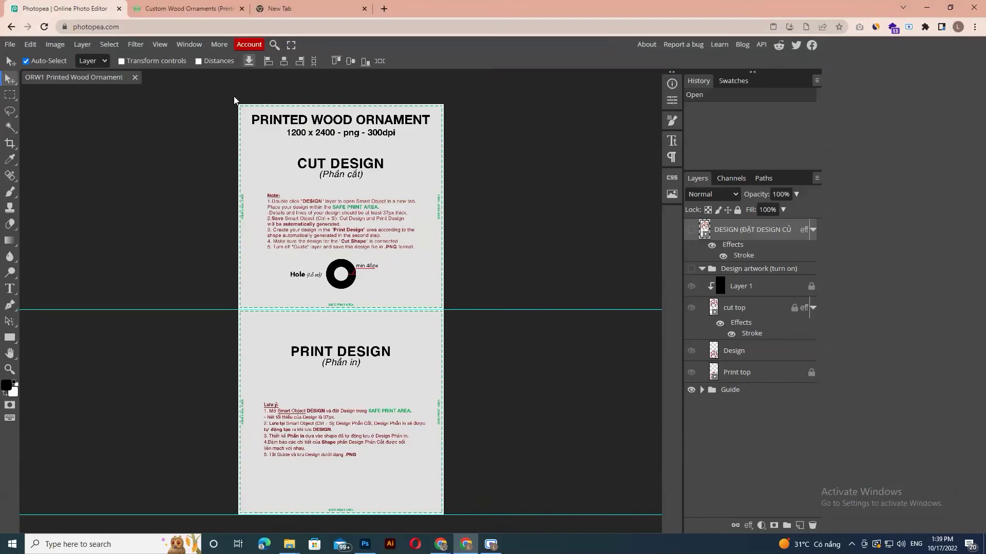
Review the Merchize page's Mockup & Template download links, then return to the ORW1 document.
left_click(183, 8)
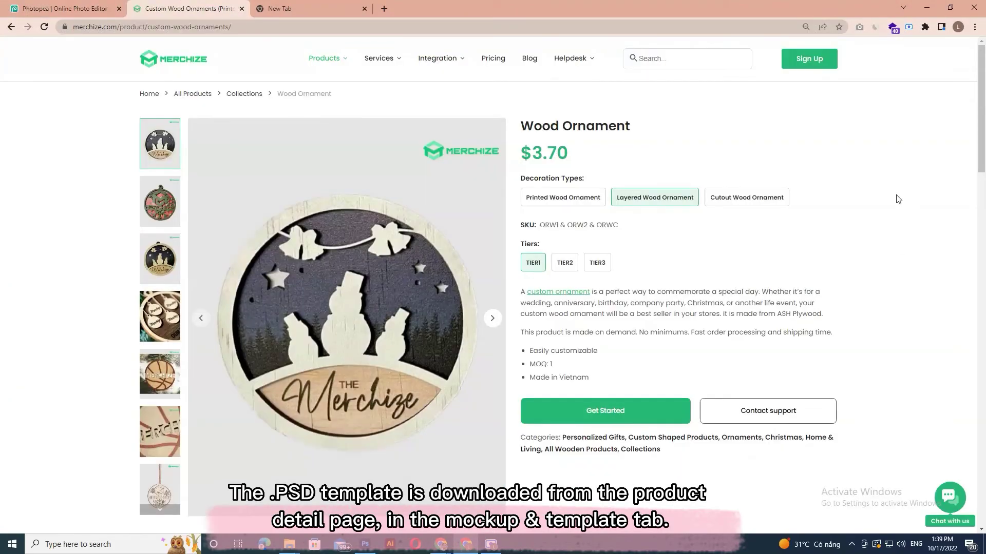
scroll(897, 200, "down", 3)
scroll(897, 199, "down", 3)
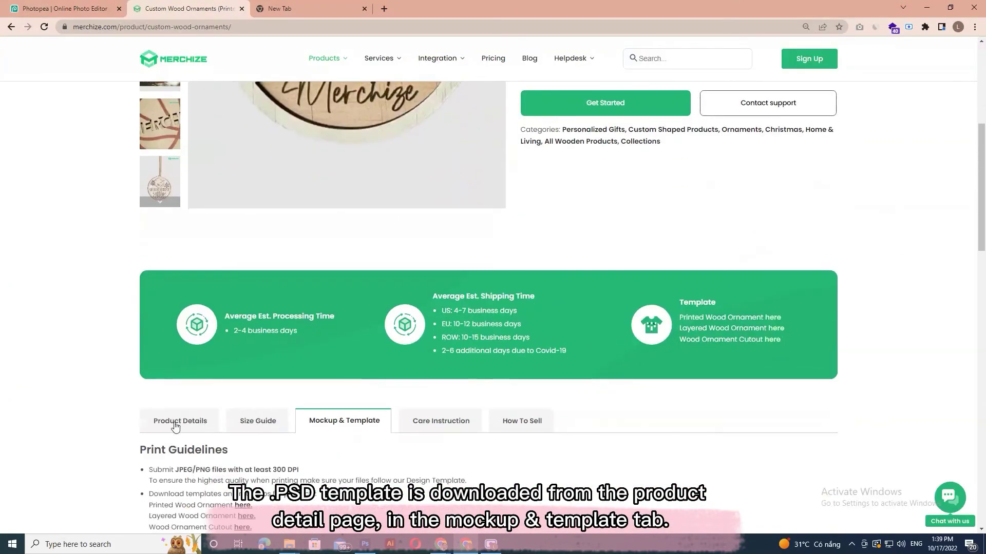
scroll(520, 338, "down", 3)
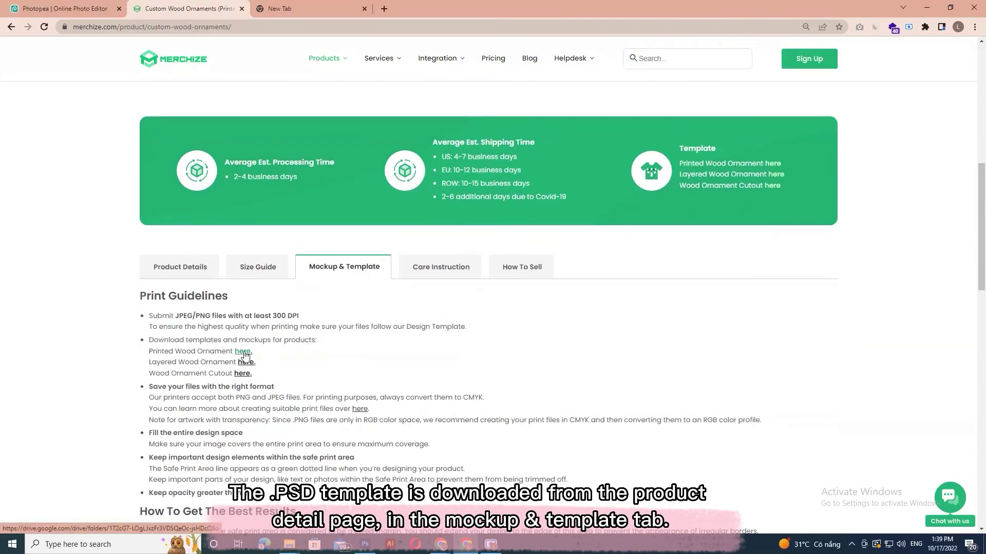
scroll(245, 355, "down", 1)
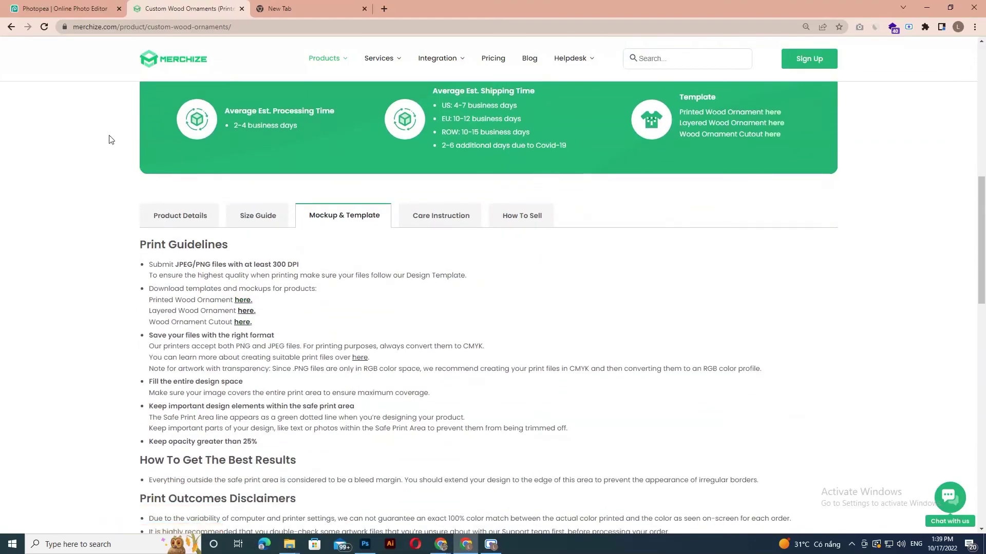
left_click(69, 6)
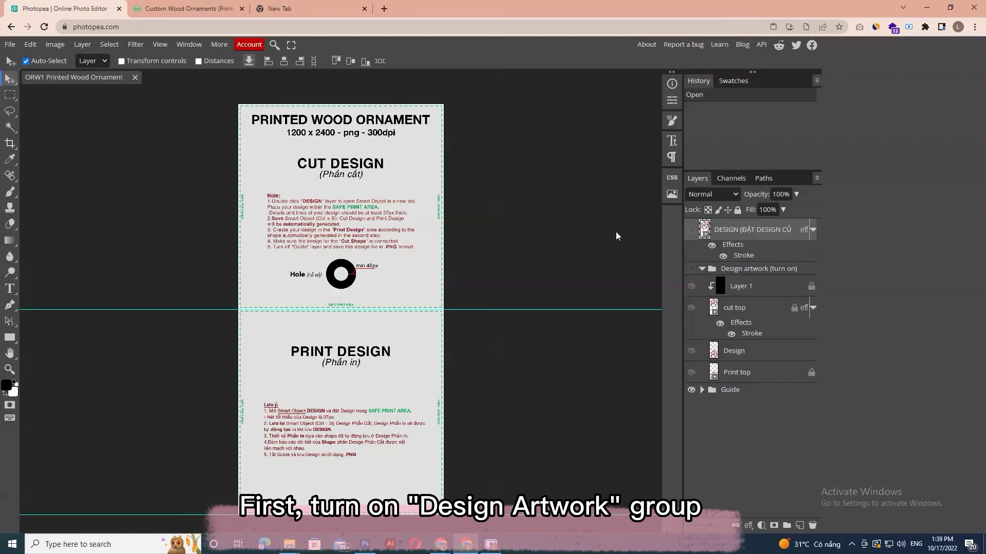
Show the Design artwork group and open its DESIGN smart object as Rectangle 11.psd.
left_click(691, 269)
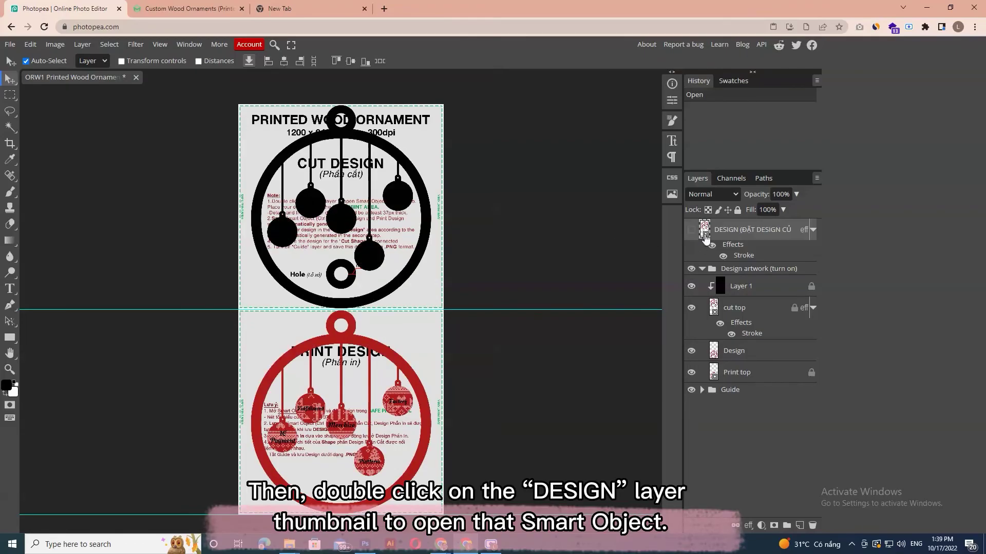
double_click(704, 231)
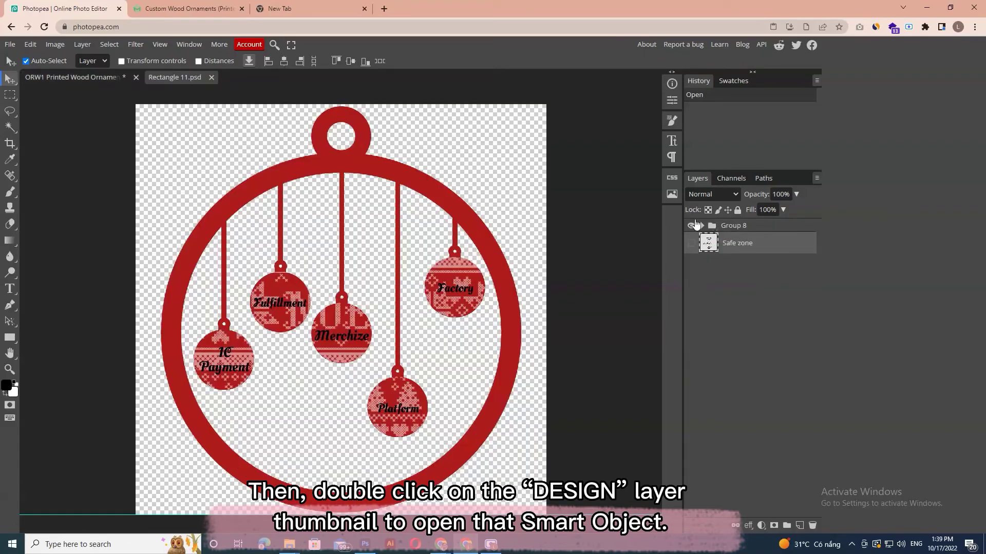
Open the 36_1 [Converted] red truck artwork file.
left_click(9, 44)
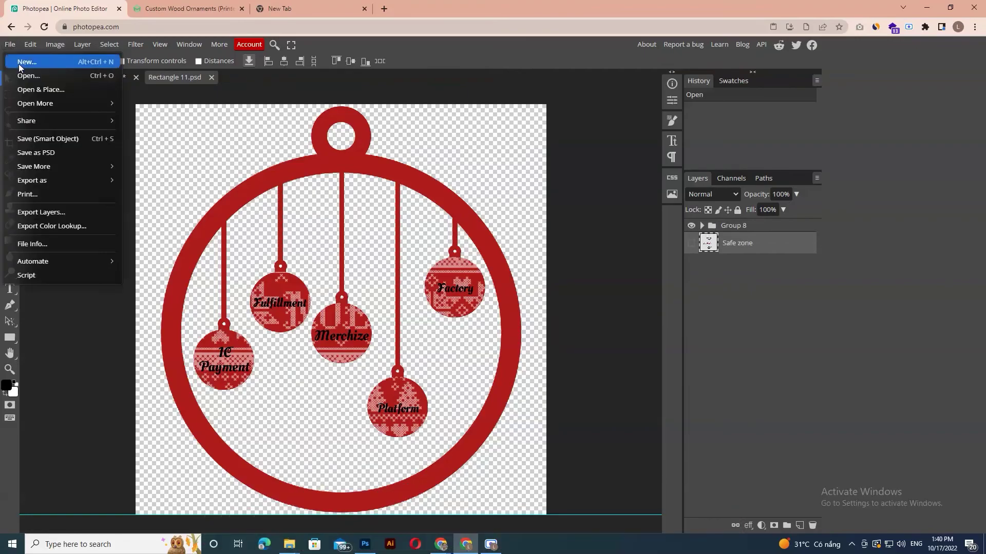
left_click(21, 75)
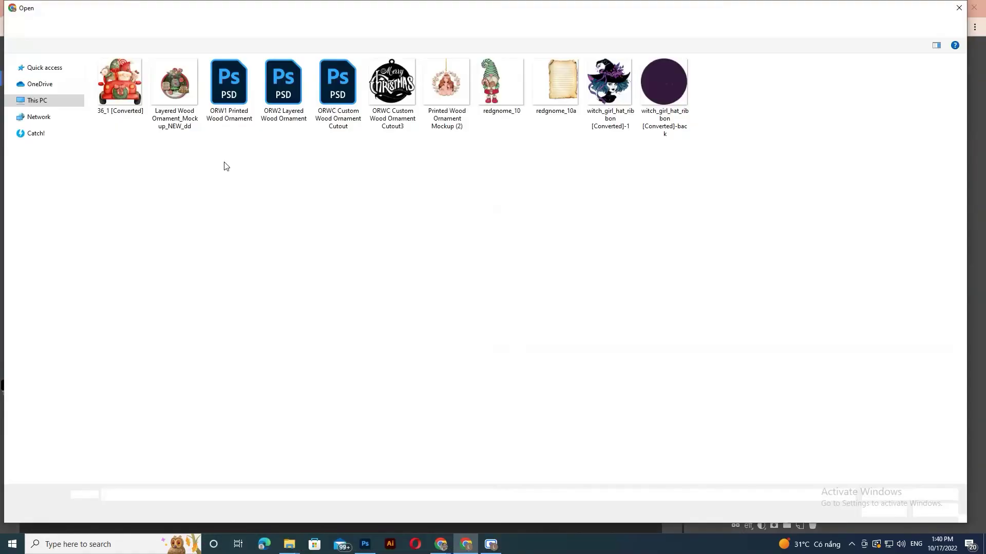
double_click(122, 88)
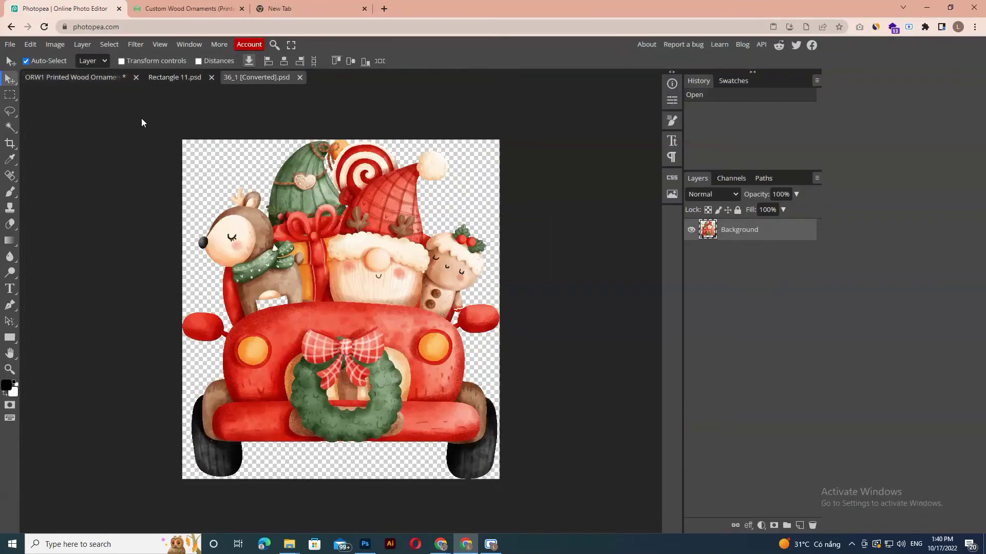
Resize the truck artwork to 2000 px wide (2000 × 2142) and select all.
left_click(49, 47)
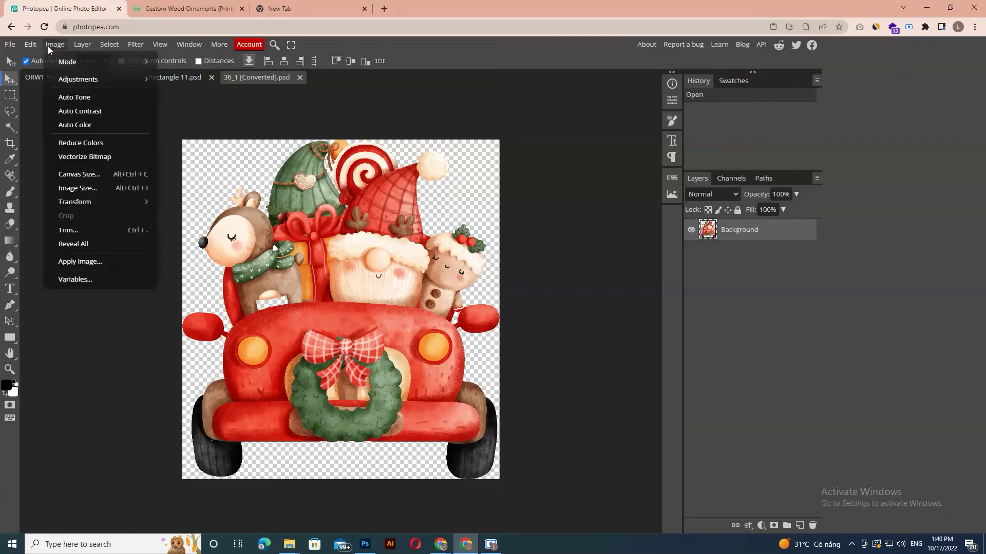
left_click(86, 189)
type("2")
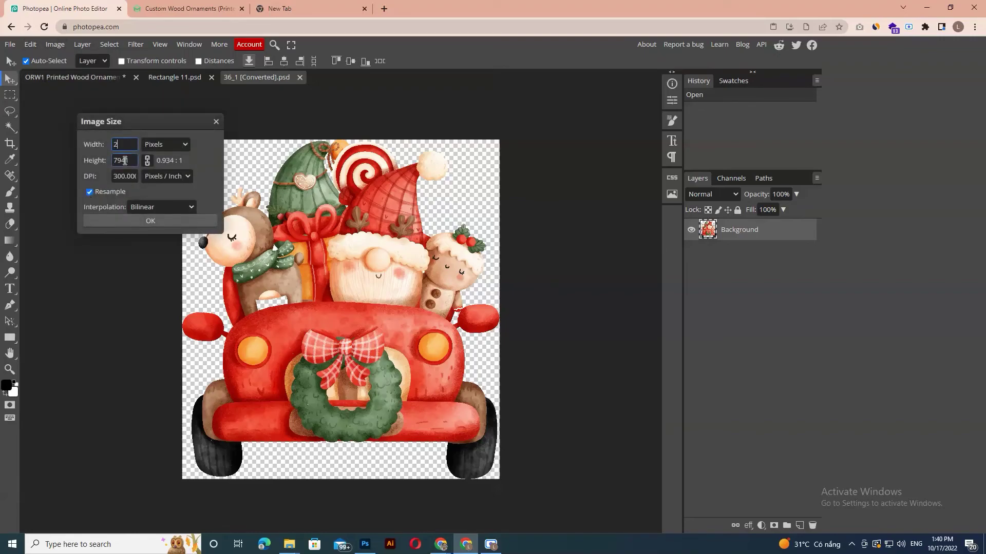
type("000")
left_click(134, 165)
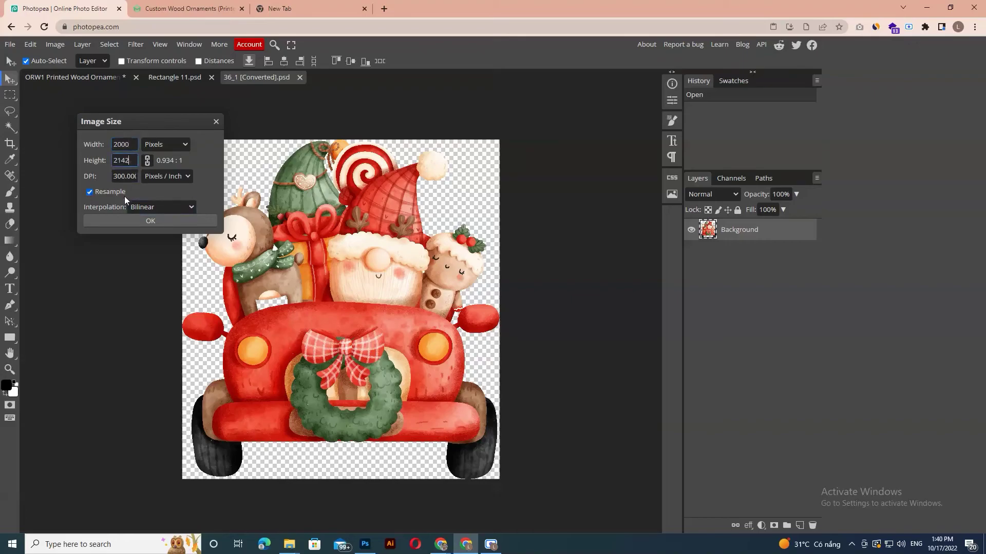
left_click(189, 221)
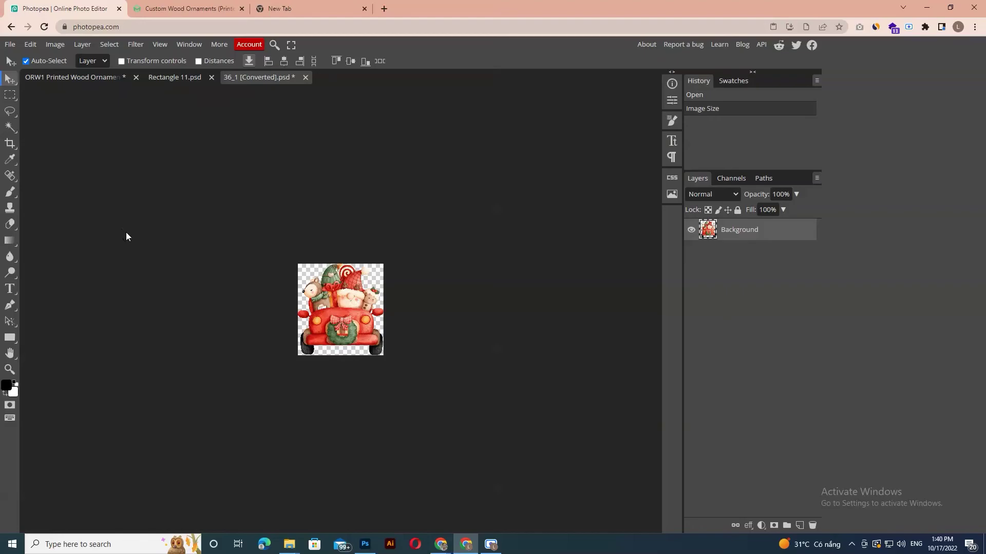
key("ctrl+a")
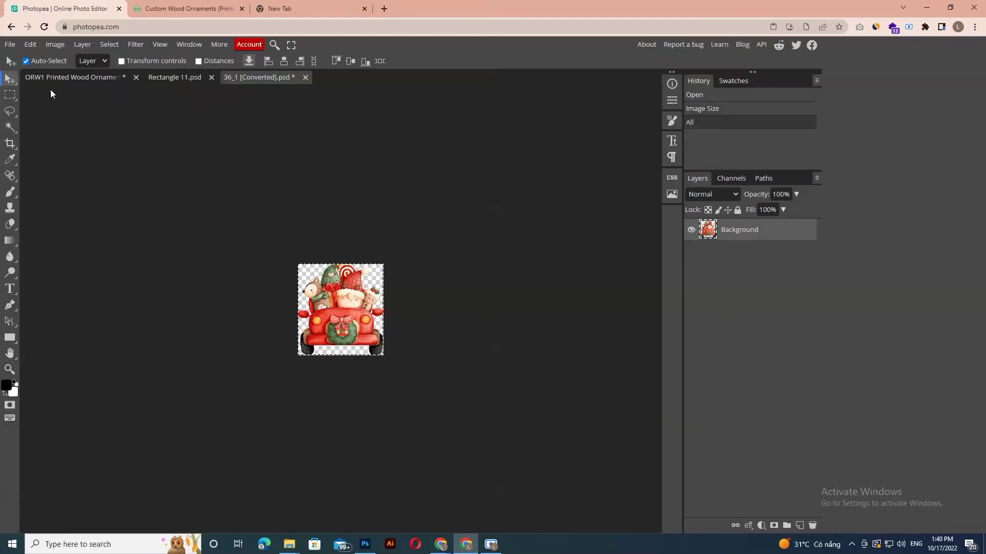
Paste the truck artwork into Rectangle 11.psd as Layer 3 and start Free Transform.
left_click(175, 75)
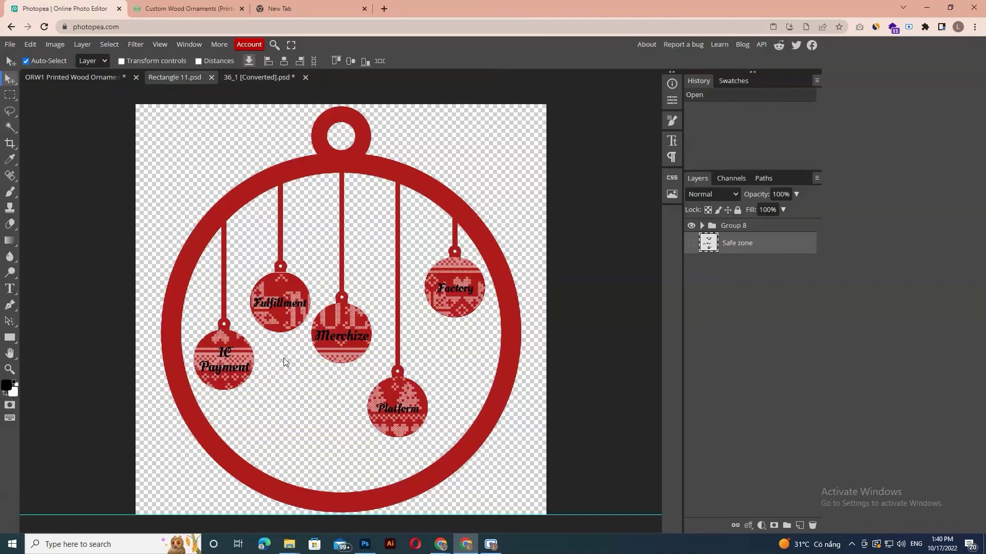
key("ctrl+v")
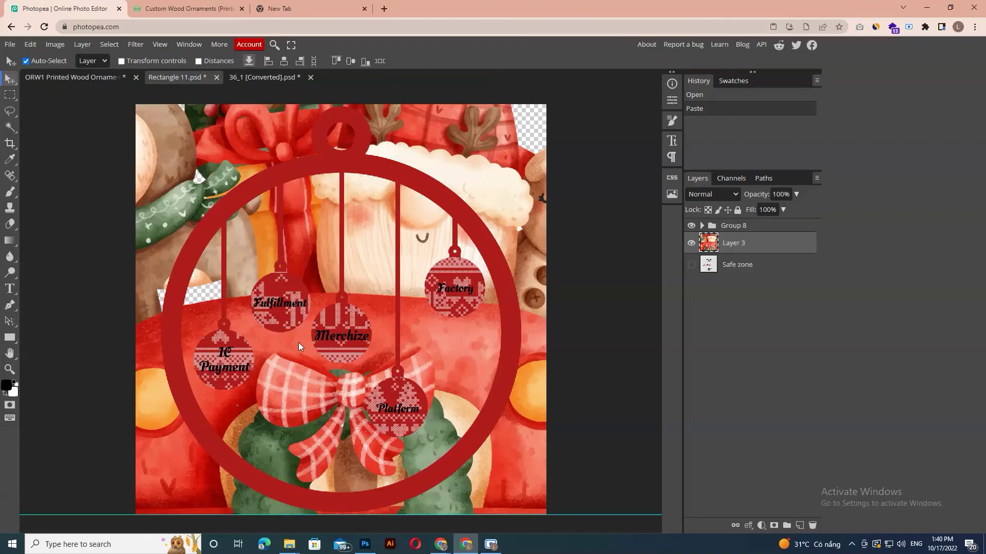
key("ctrl+minus")
key("ctrl+minus")
key("ctrl+minus")
left_click(55, 44)
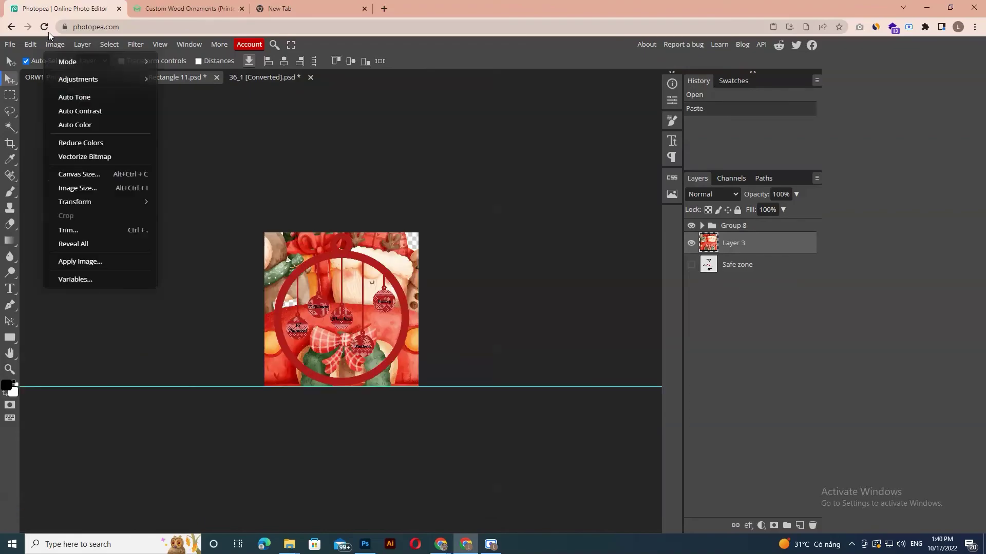
mouse_move(31, 44)
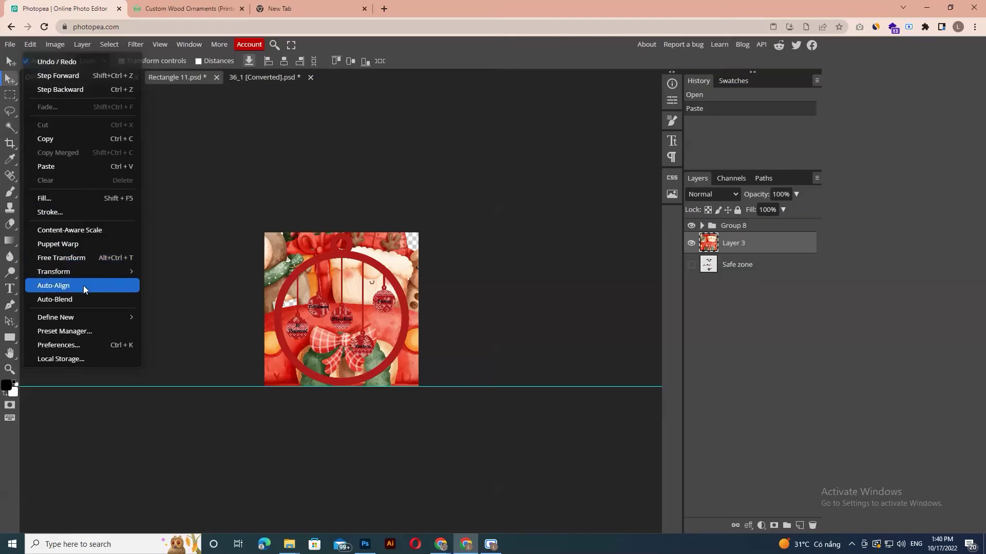
left_click(90, 260)
Shrink the pasted truck layer to roughly 55–58% so it fits the ornament, and commit.
key("ctrl+minus")
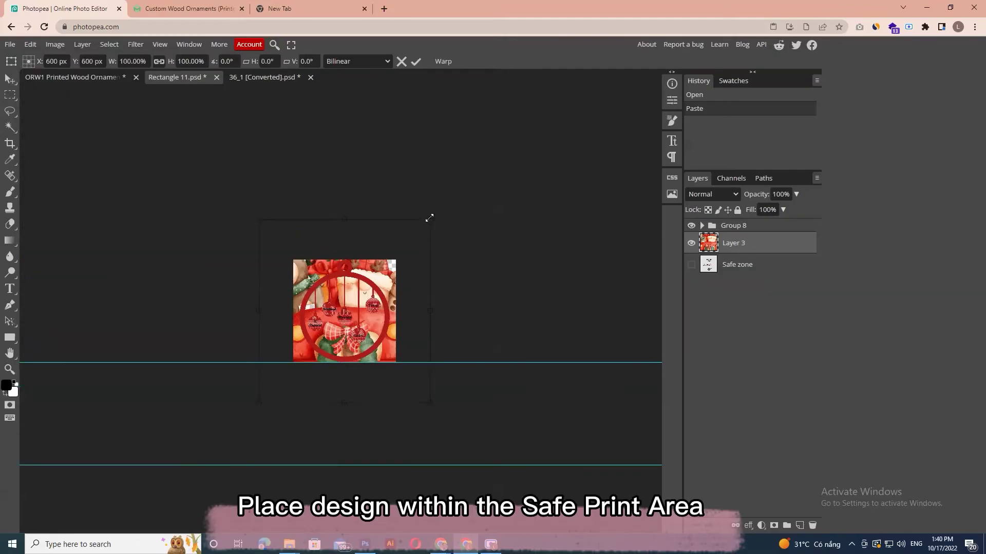
left_click_drag(429, 218, 395, 256)
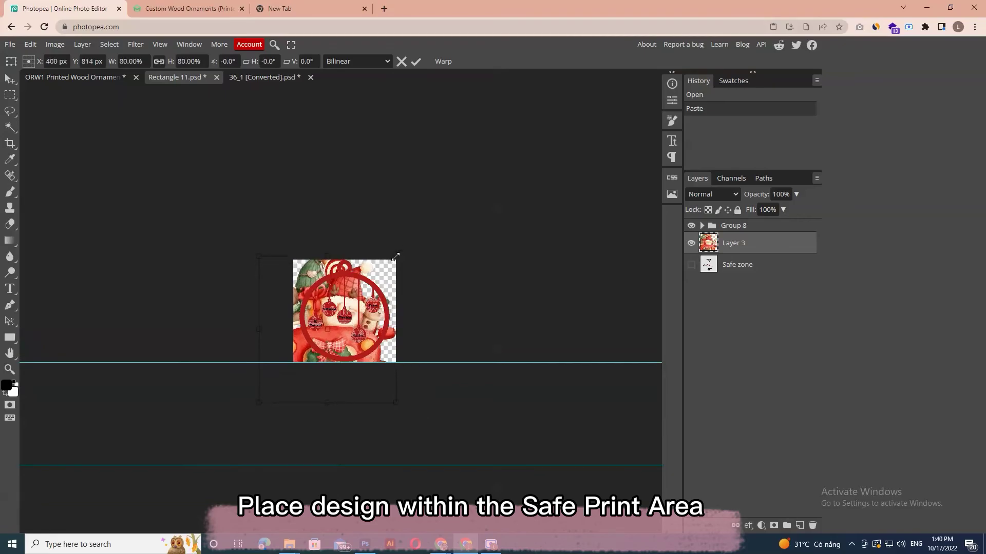
key("ctrl+plus")
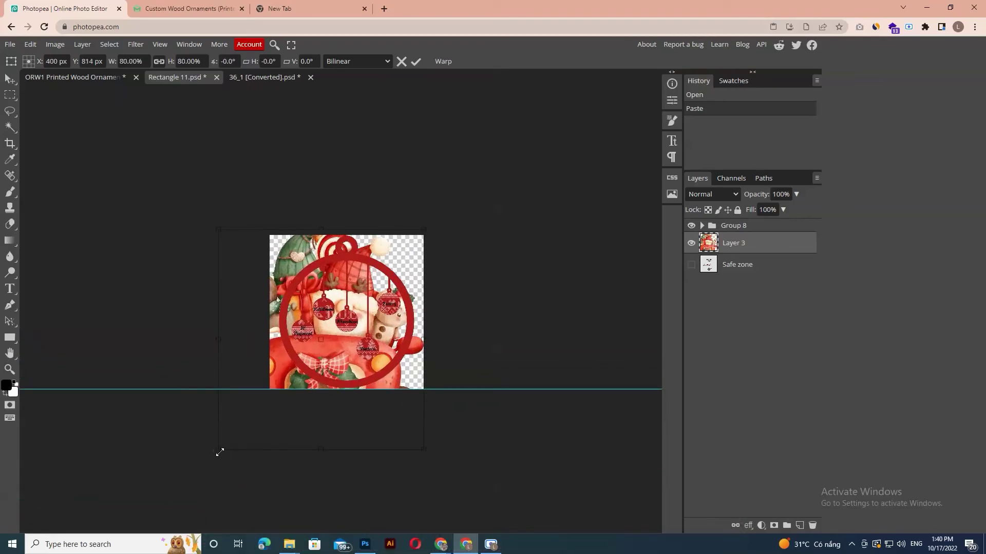
left_click_drag(216, 455, 275, 406)
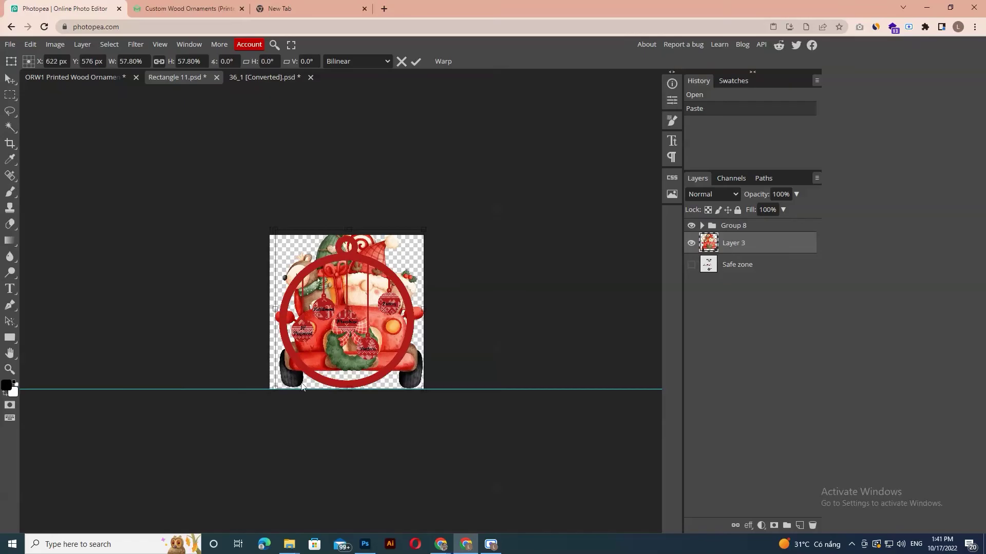
left_click_drag(425, 232, 417, 238)
key("Return")
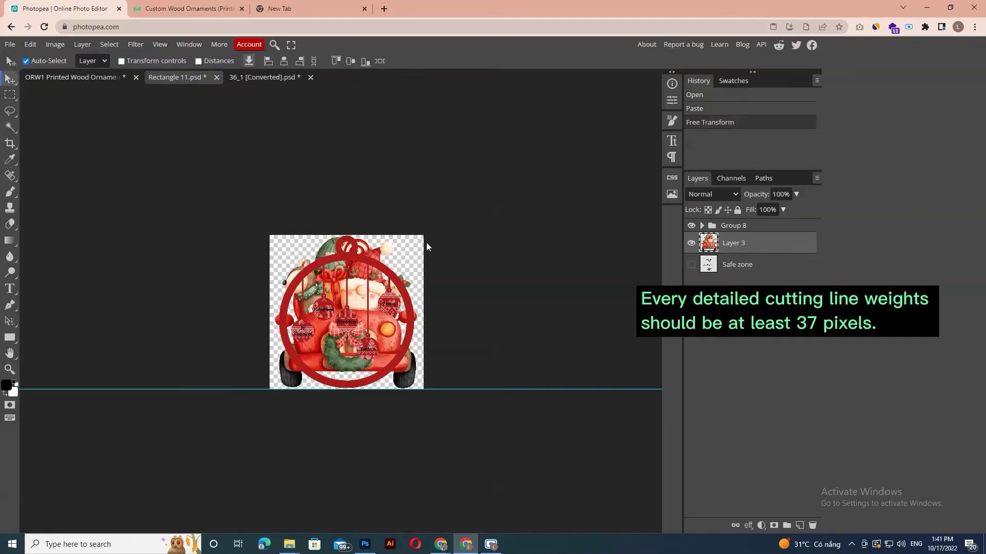
Hide Group 8's red ornament outline after comparing, and zoom in on the truck.
left_click(690, 226)
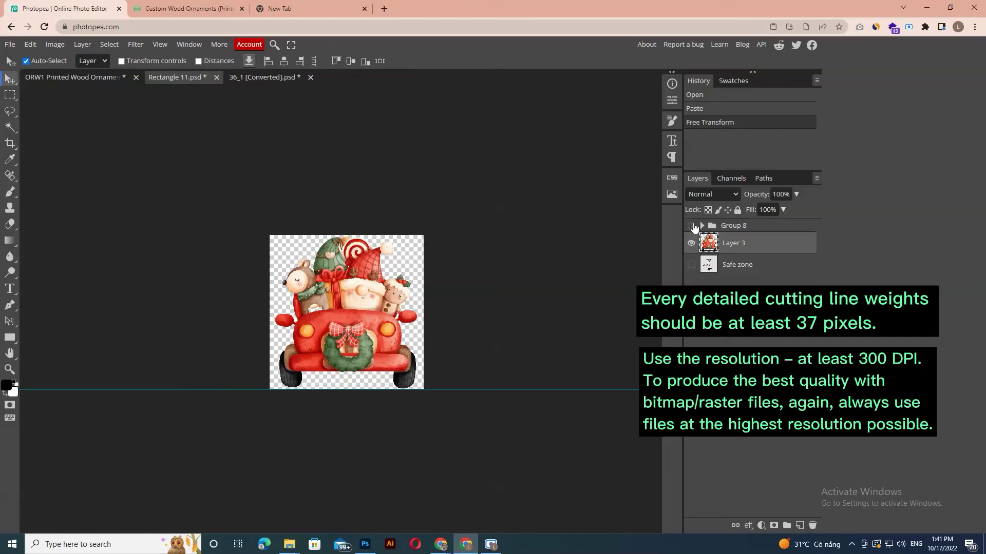
left_click(691, 225)
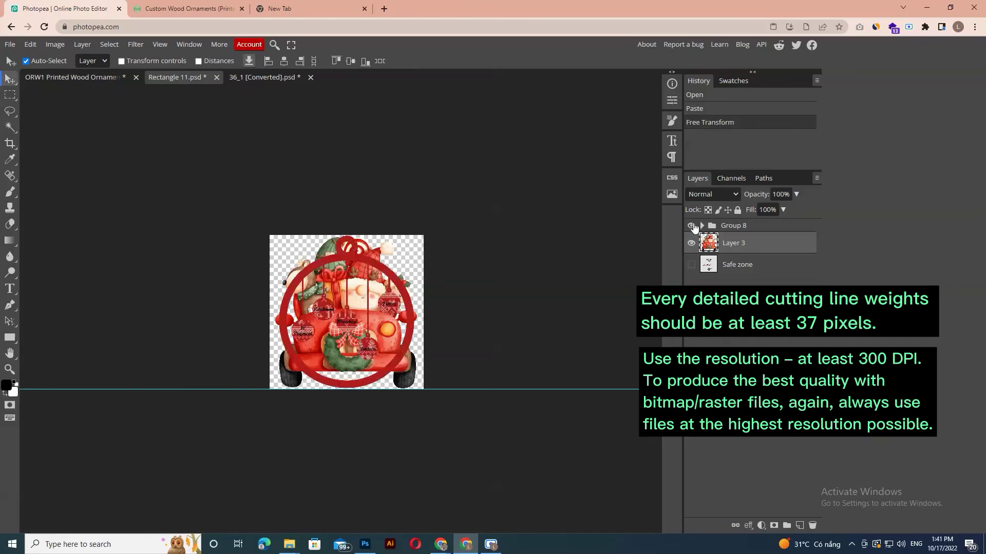
left_click(691, 226)
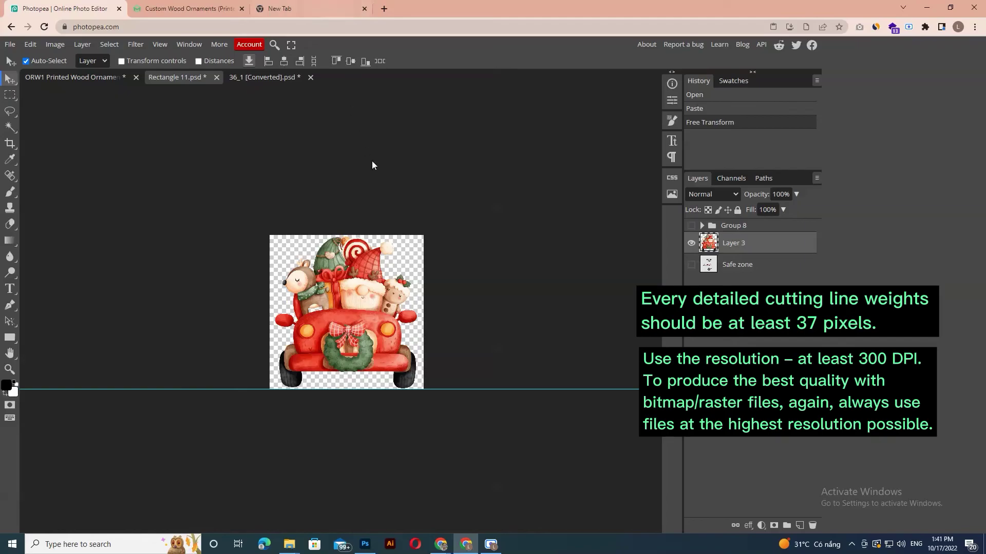
key("ctrl+plus")
key("ctrl+plus")
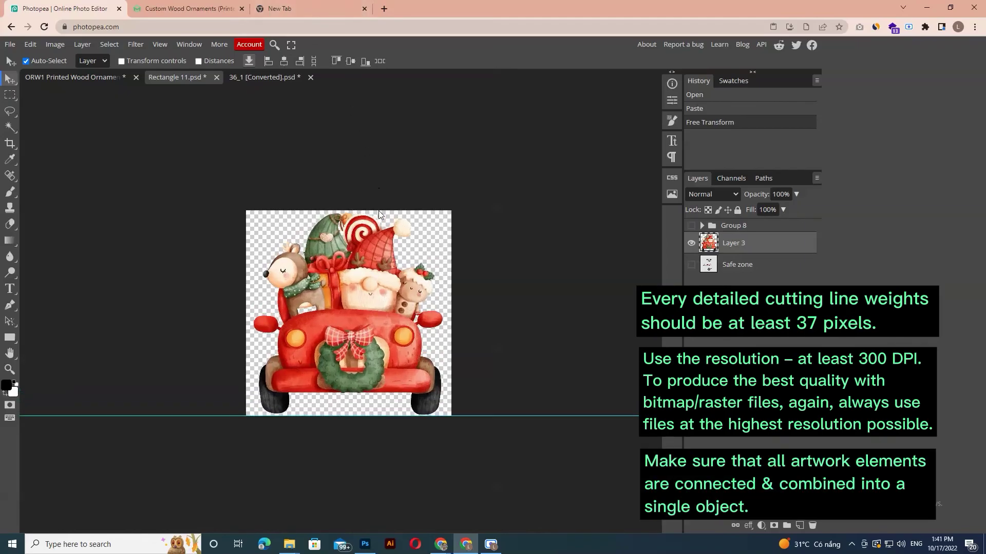
key("ctrl+plus")
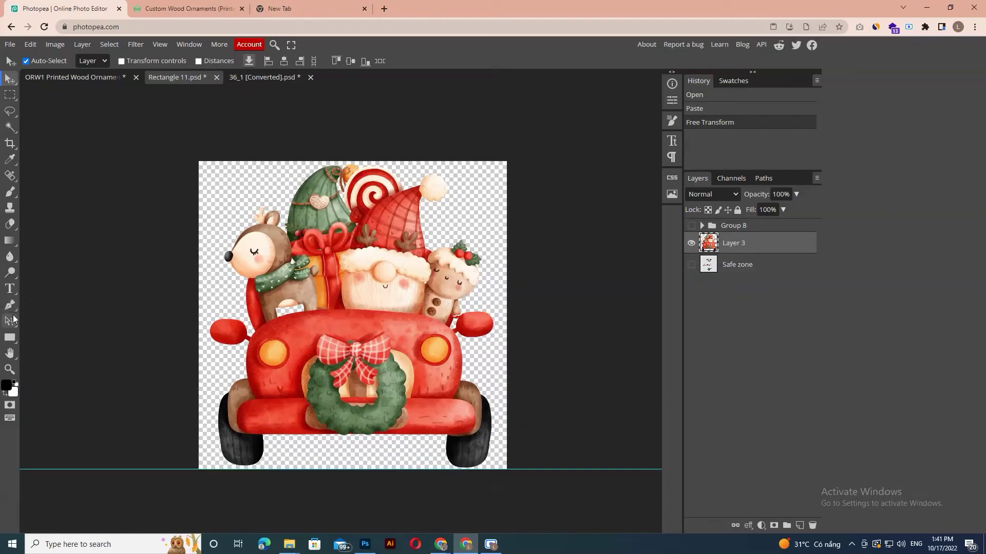
Draw a small ellipse circle over the candy cane top of the truck.
left_click(11, 338)
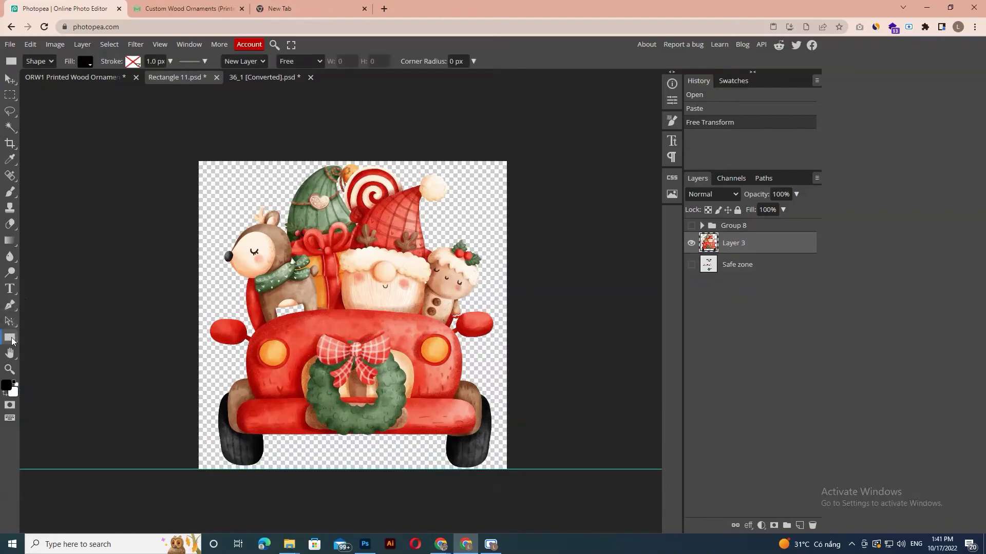
left_click(35, 353)
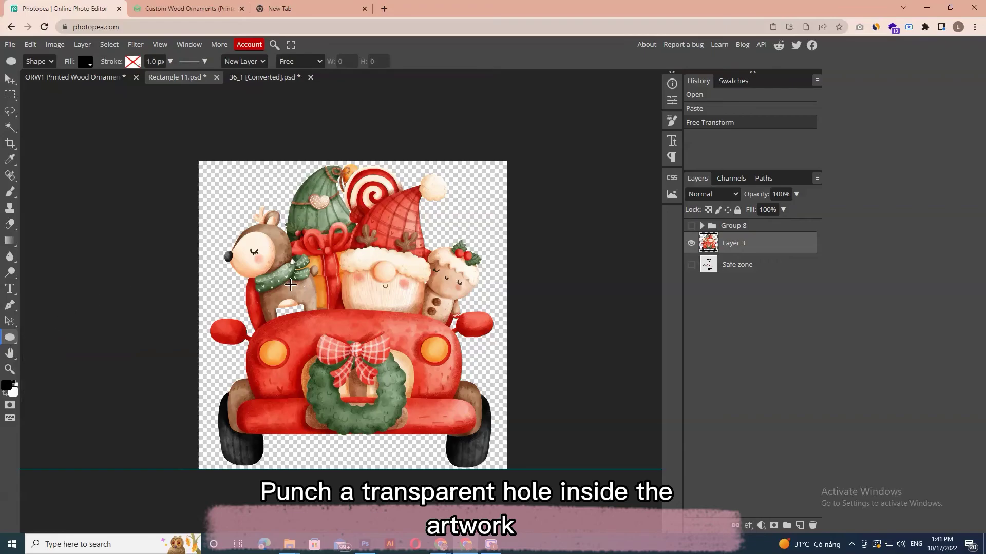
left_click_drag(361, 180, 384, 203)
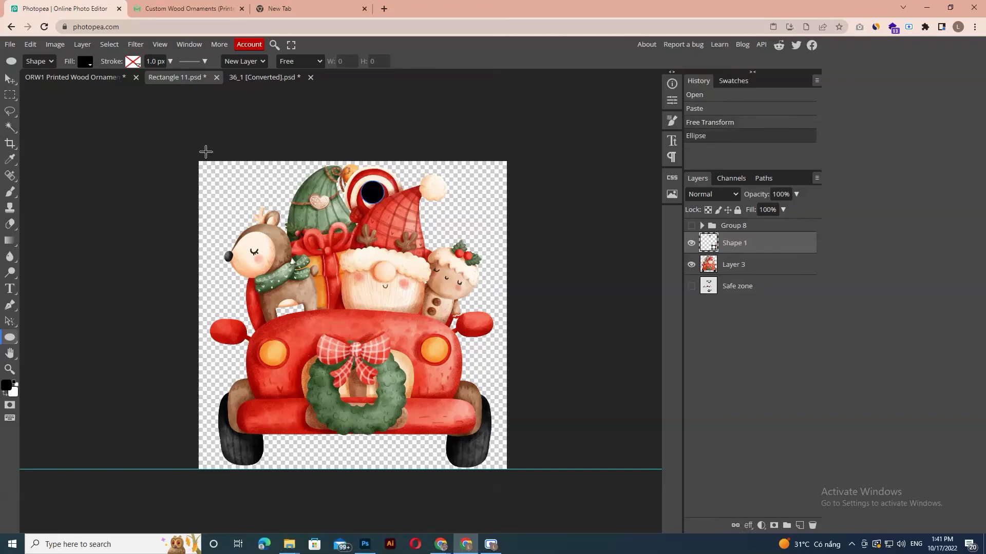
Turn the circle into a selection, delete it from Layer 3, hide Shape 1 and deselect.
right_click(365, 195)
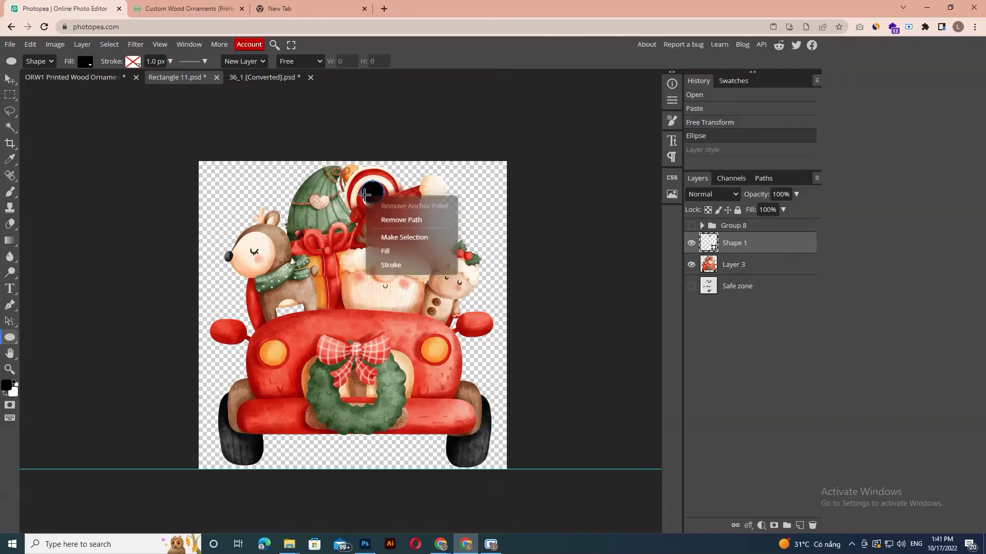
left_click(404, 237)
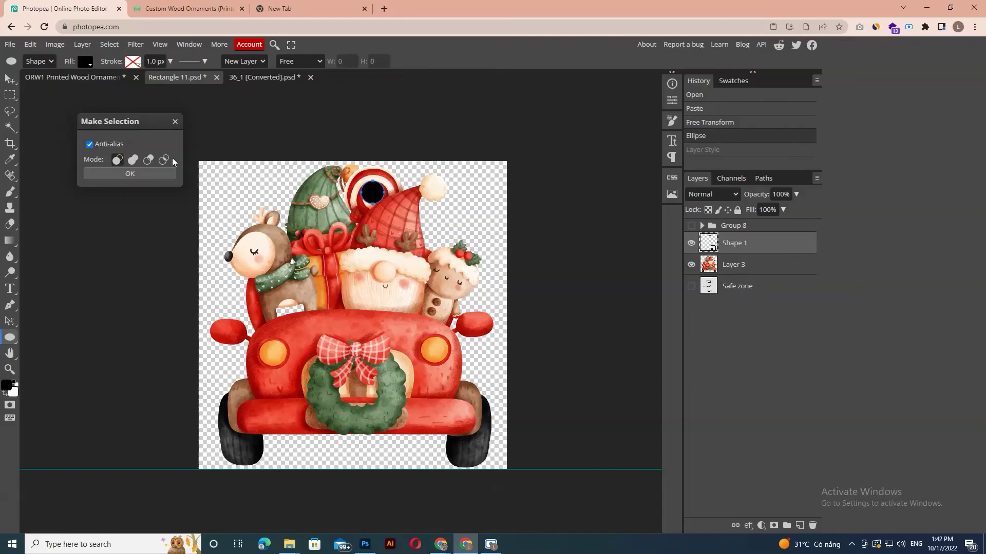
left_click(163, 175)
left_click(741, 266)
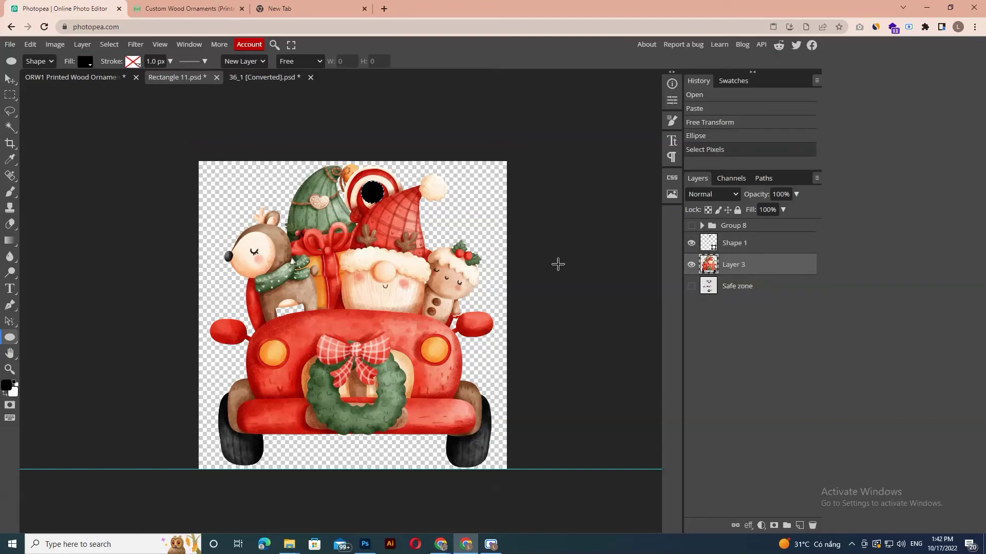
key("Delete")
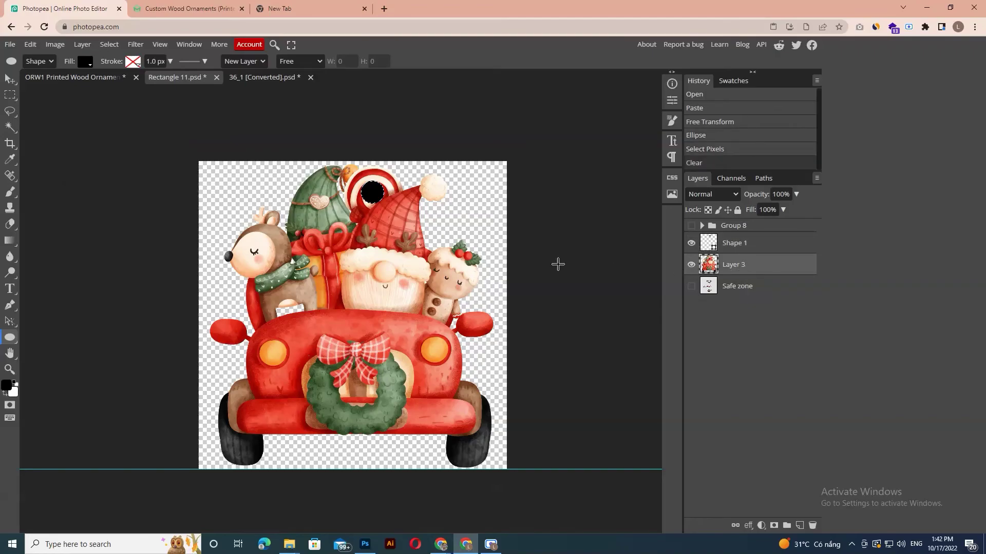
left_click(690, 243)
key("ctrl+d")
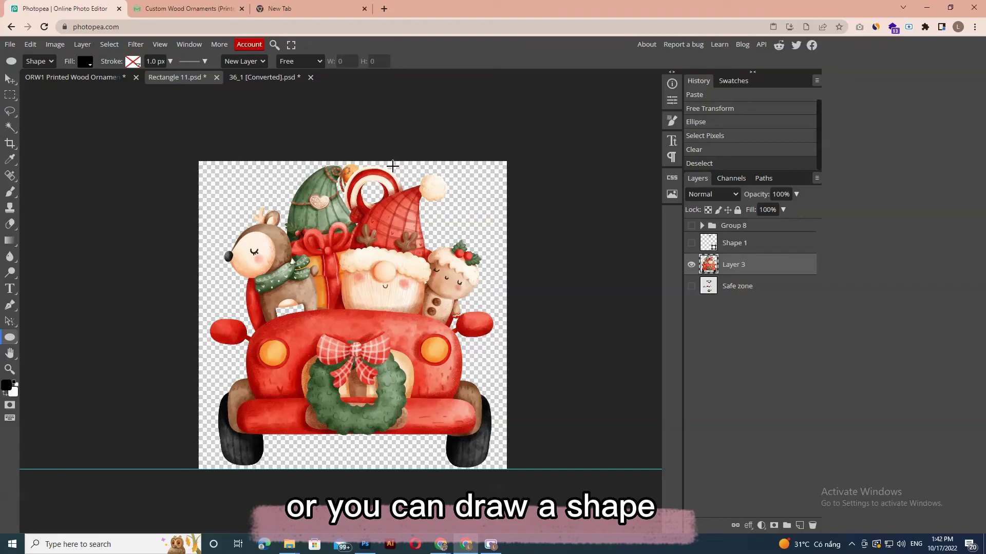
Draw a new circle with no fill and a solid red 46 px stroke.
left_click_drag(392, 165, 427, 198)
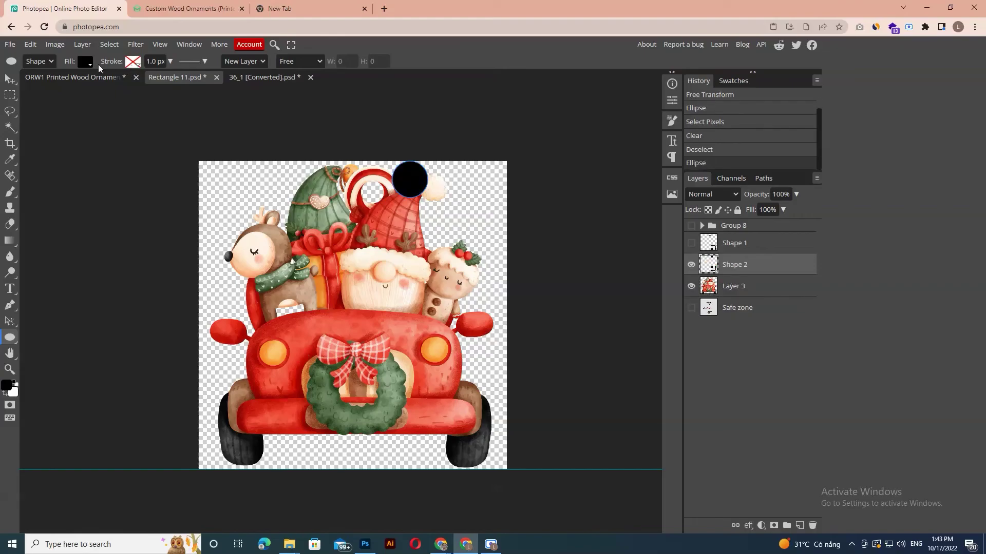
left_click(85, 61)
left_click(117, 81)
left_click(133, 62)
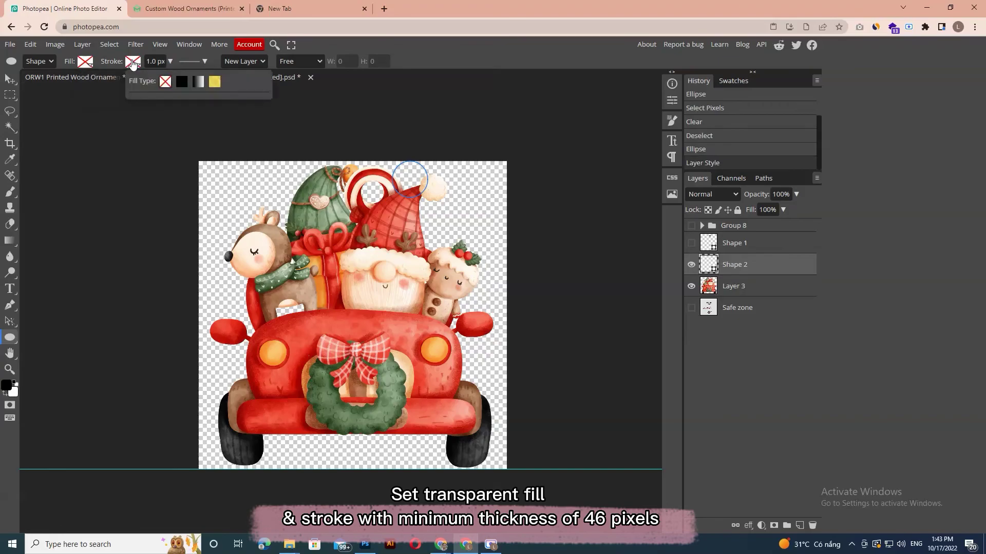
left_click(181, 82)
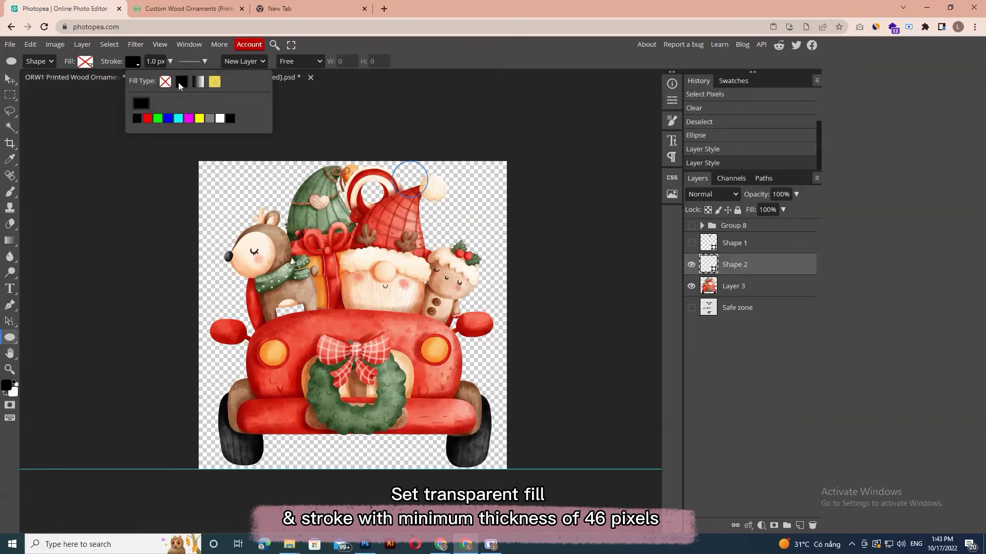
left_click(147, 119)
left_click(153, 62)
type("6")
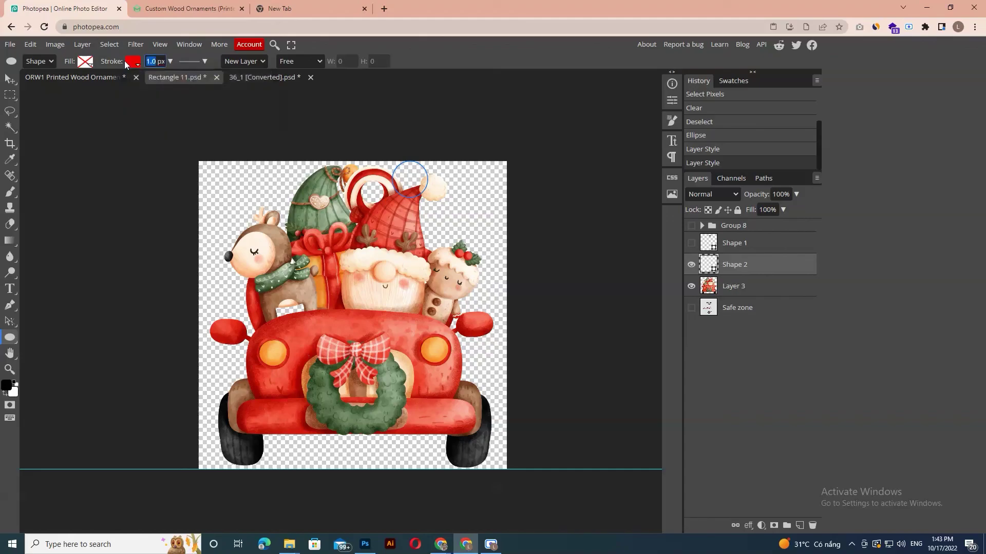
key("BackSpace")
key("BackSpace")
type("46")
key("Return")
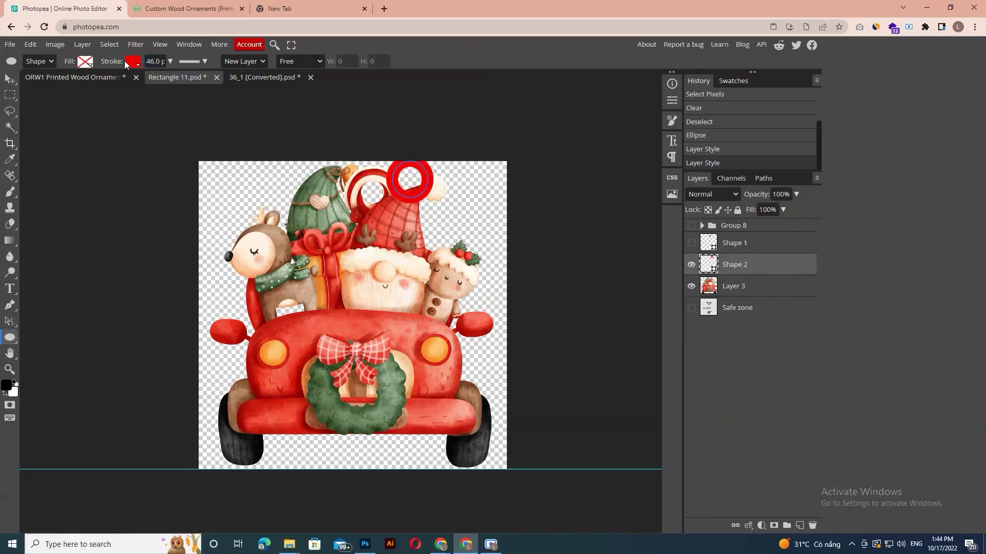
Move the red ring top right, place Shape 2 beneath Layer 3, hide it and save.
left_click(9, 79)
left_click_drag(432, 188, 469, 207)
left_click_drag(754, 266, 750, 294)
left_click_drag(465, 215, 468, 201)
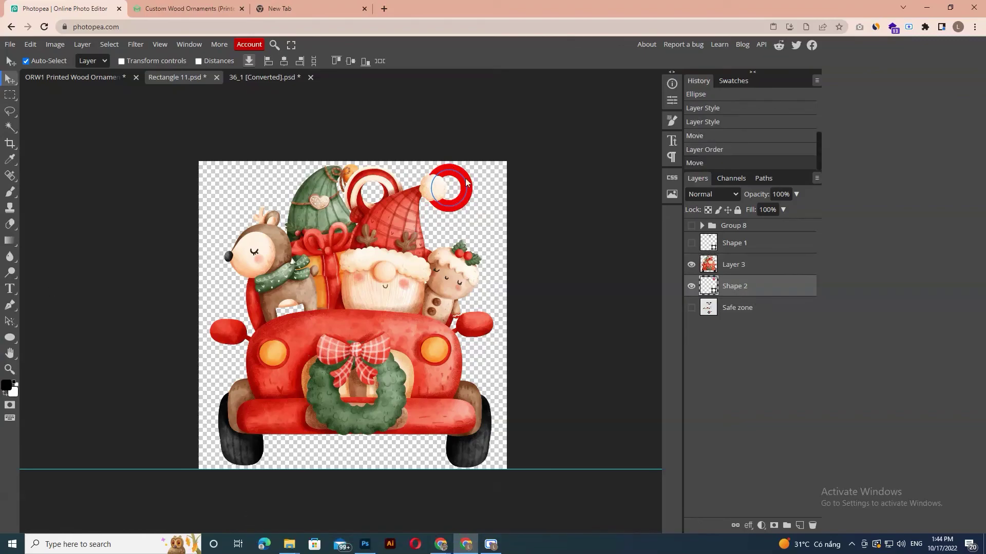
left_click(691, 286)
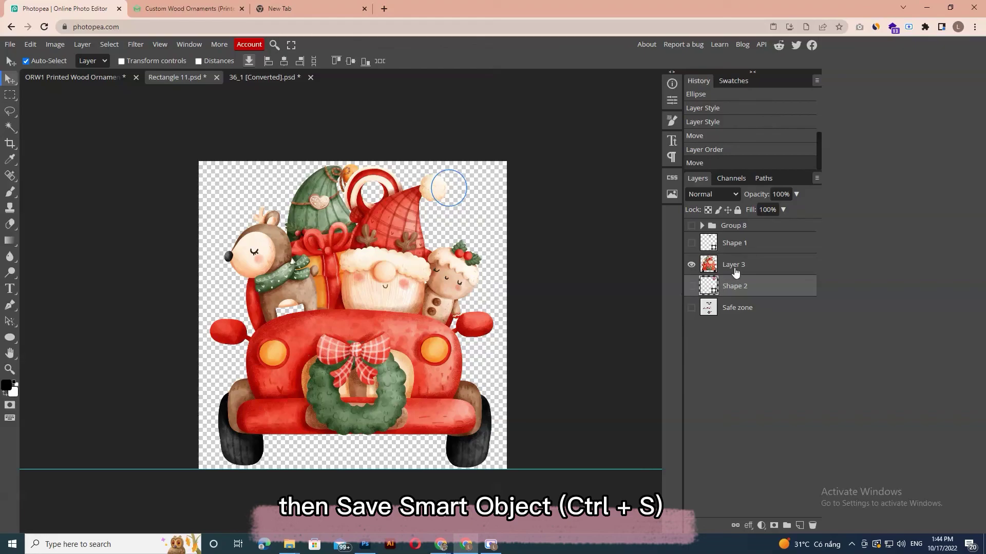
key("ctrl+s")
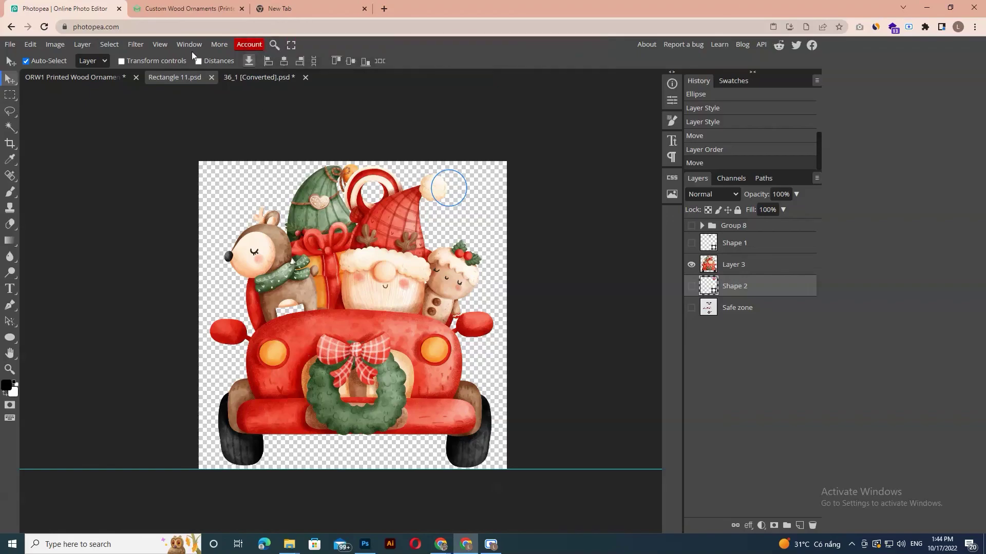
In the ORW1 template, hide the Design overlay and check the Print top and cut top layers.
left_click(83, 80)
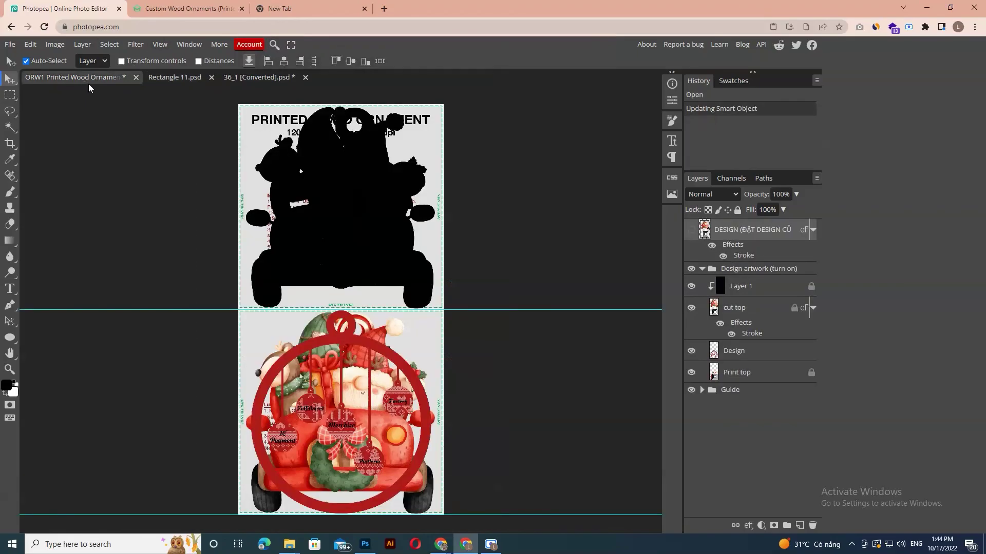
left_click(702, 269)
left_click(702, 269)
left_click(692, 351)
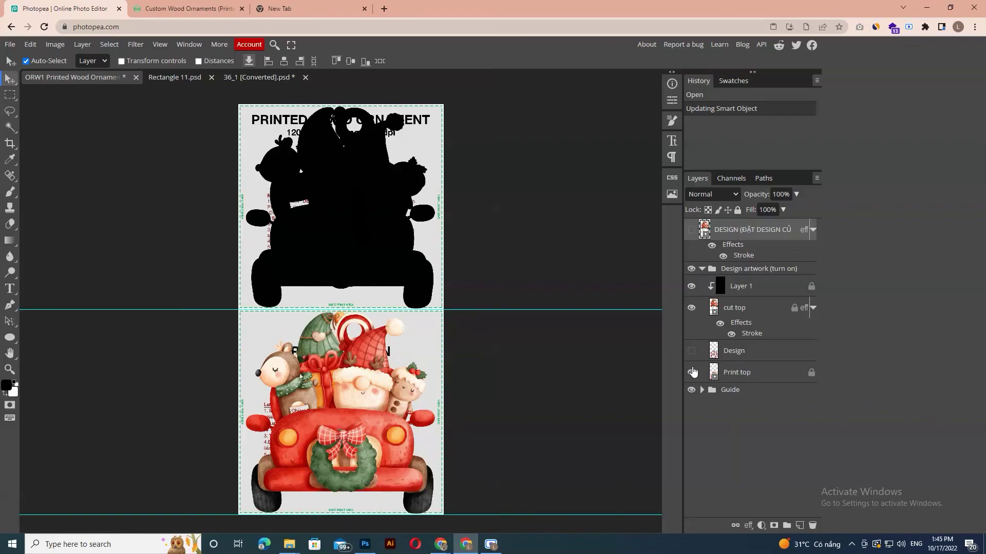
left_click(692, 372)
left_click(692, 372)
left_click(691, 307)
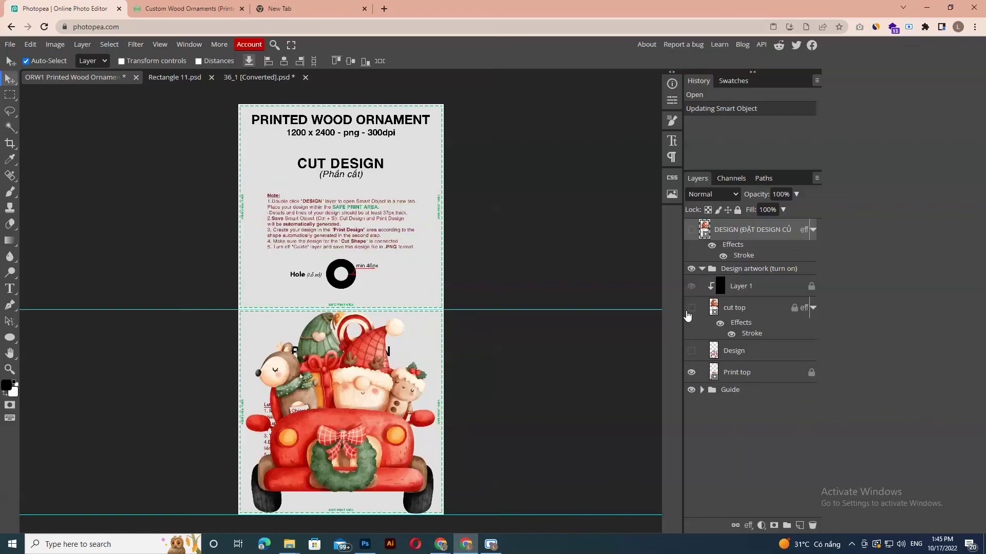
left_click(689, 310)
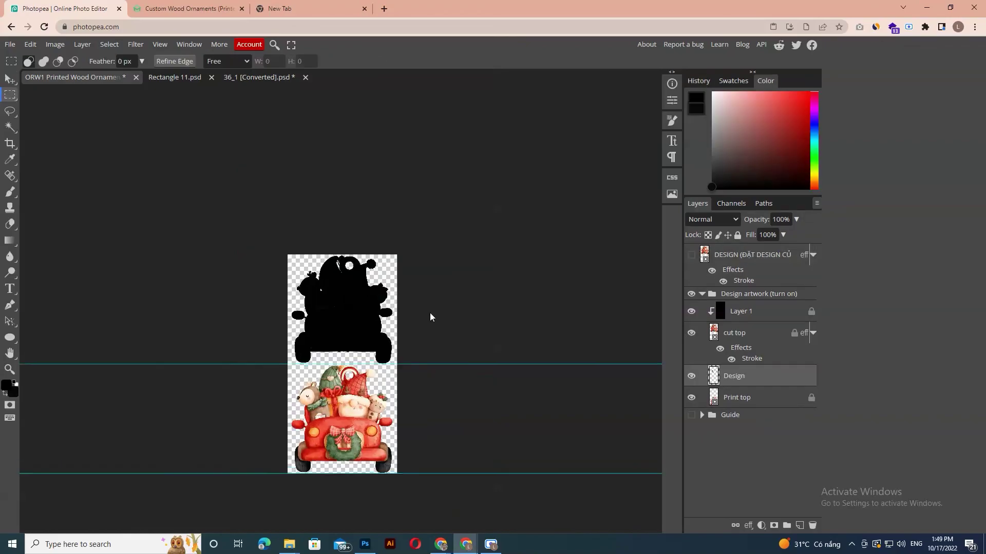
Select a small area of the cut silhouette and zoom in and out to inspect it against the truck print design.
scroll(429, 316, "up", 2)
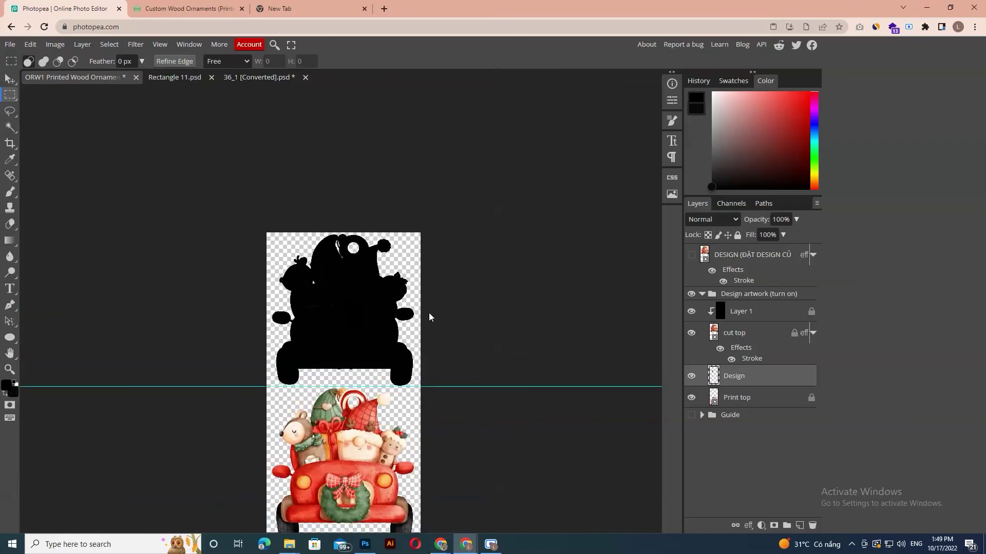
scroll(429, 317, "down", 2)
scroll(429, 317, "up", 2)
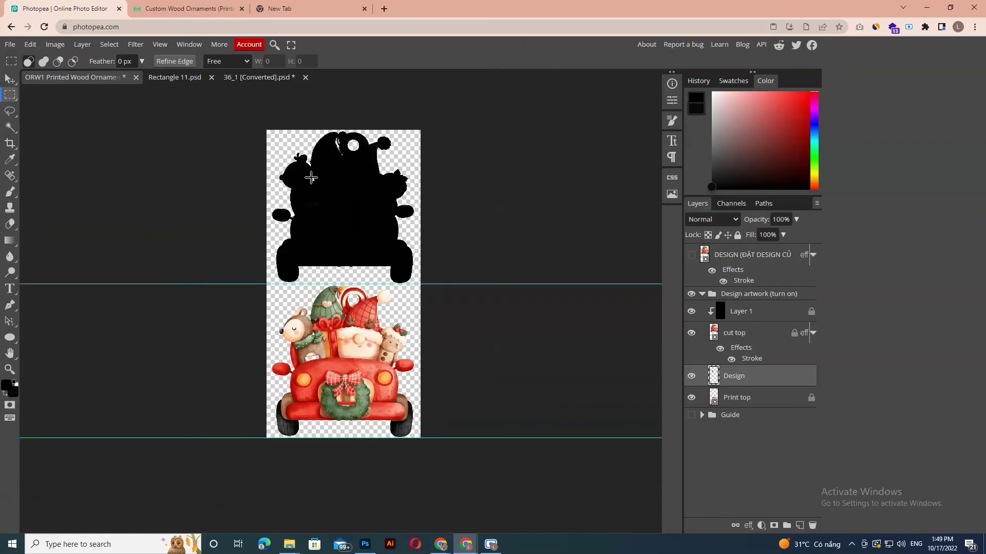
left_click_drag(311, 179, 319, 189)
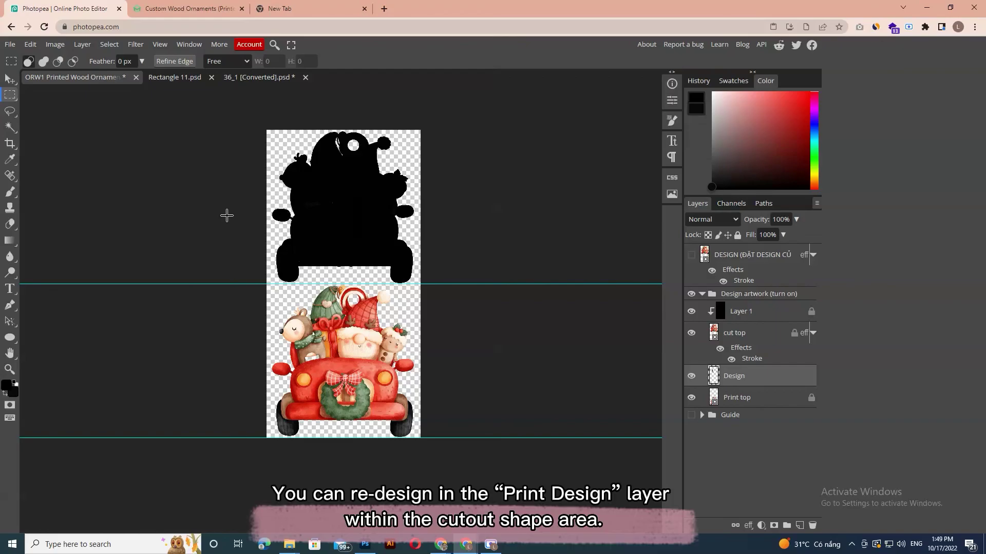
key("ctrl+plus")
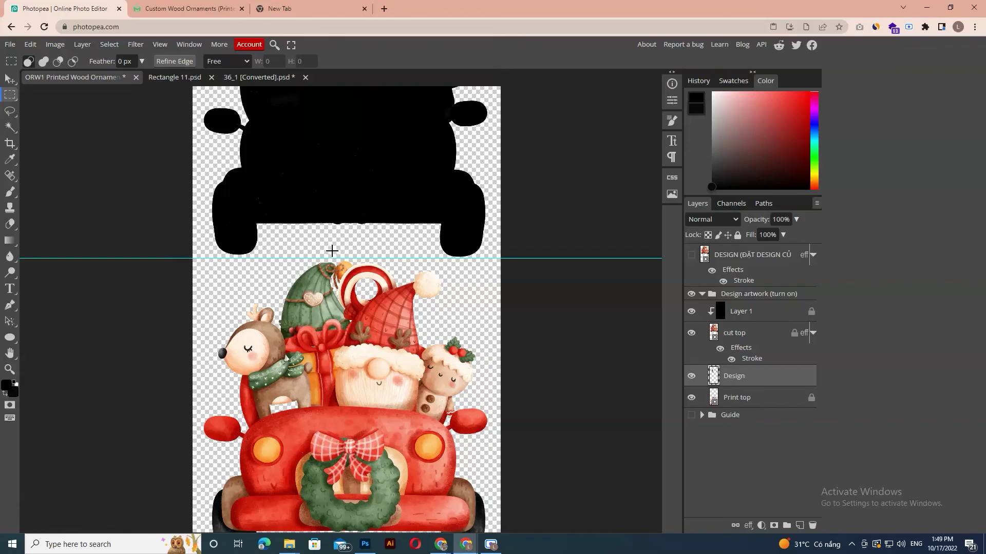
key("ctrl+minus")
key("ctrl+minus")
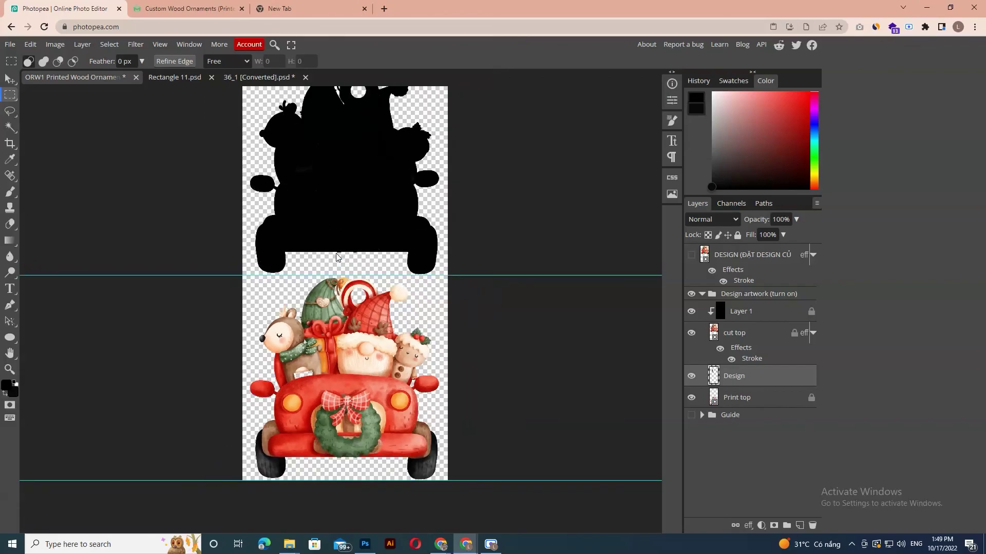
Save the ornament template as a 1200 × 2400 PNG with the file name changed to 'ORW1- print1'.
left_click(14, 46)
mouse_move(71, 180)
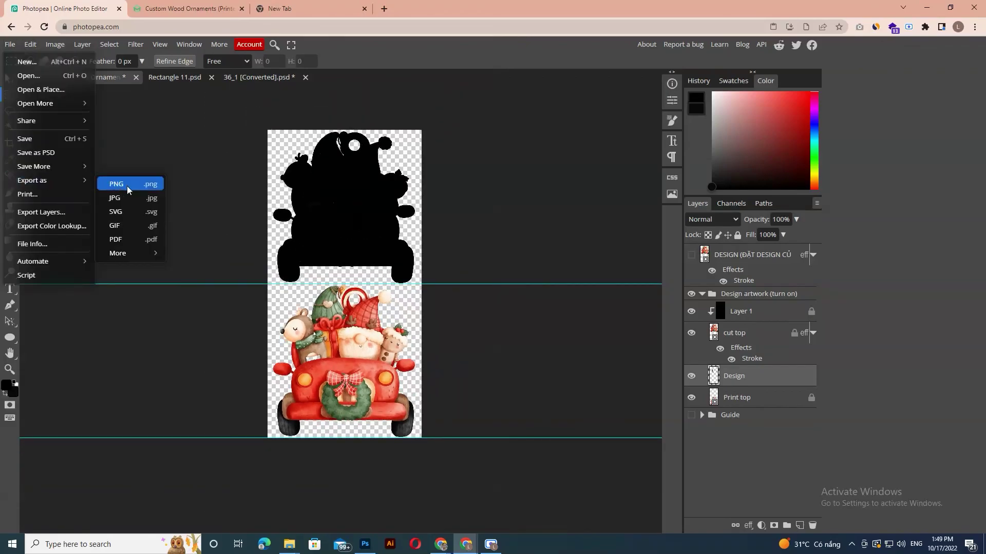
left_click(121, 187)
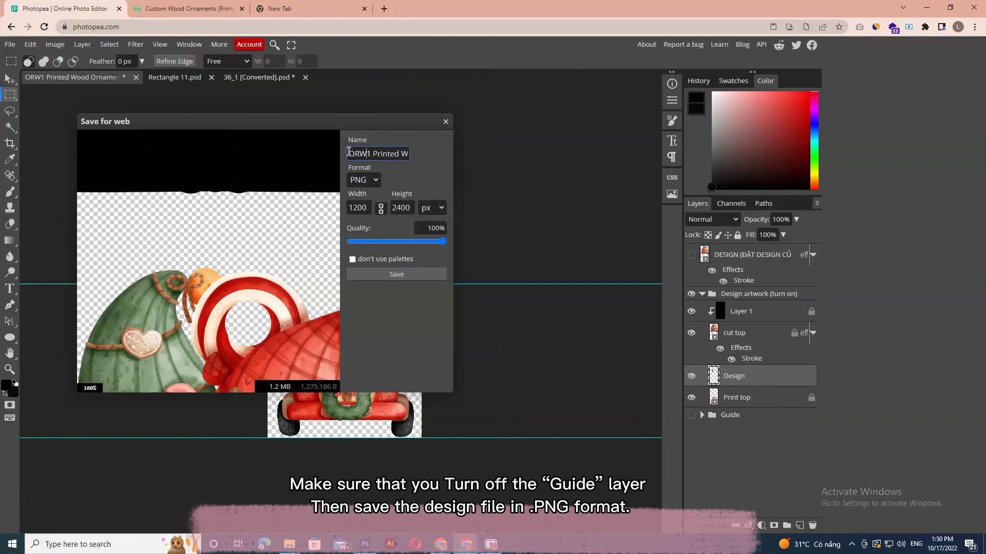
left_click_drag(370, 154, 523, 157)
key("Delete")
type("- print")
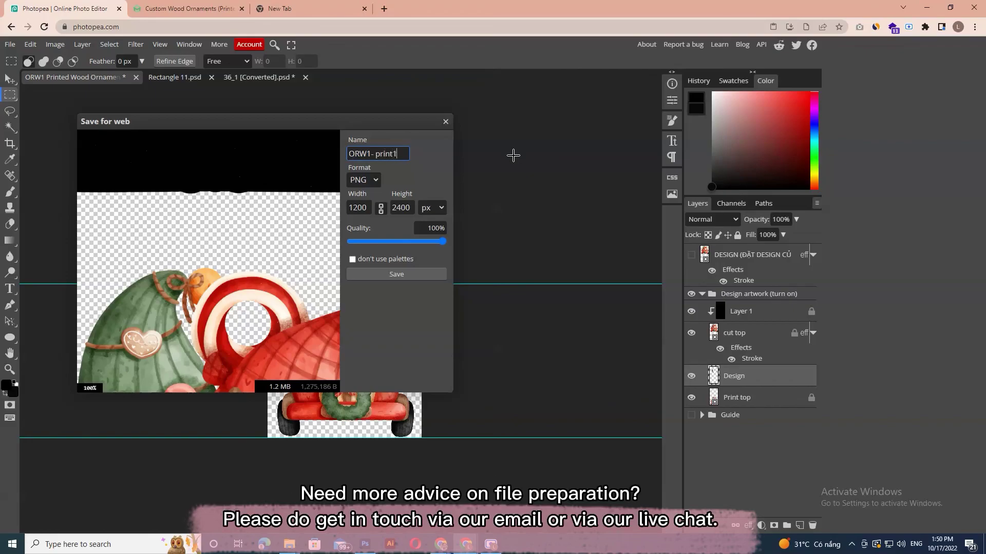
type("1")
left_click(414, 273)
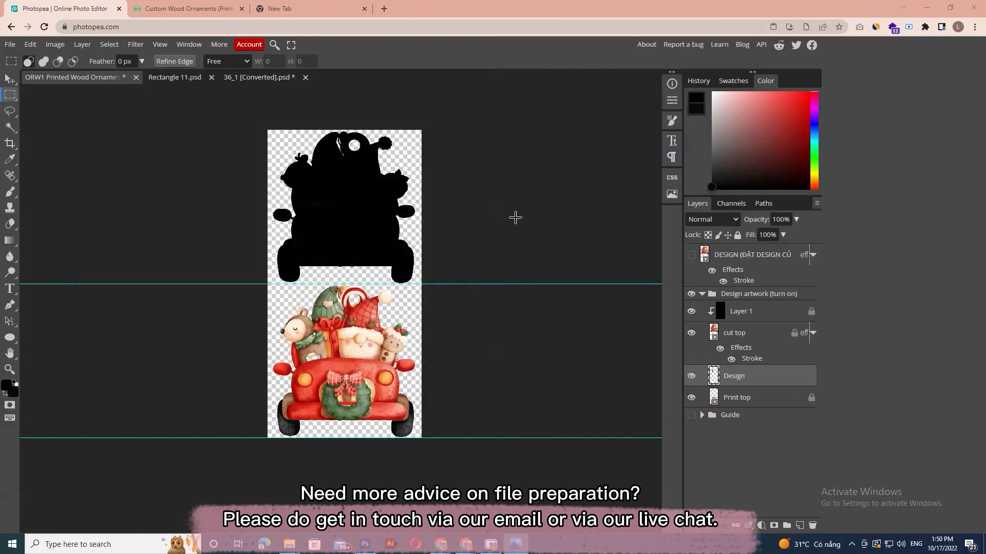